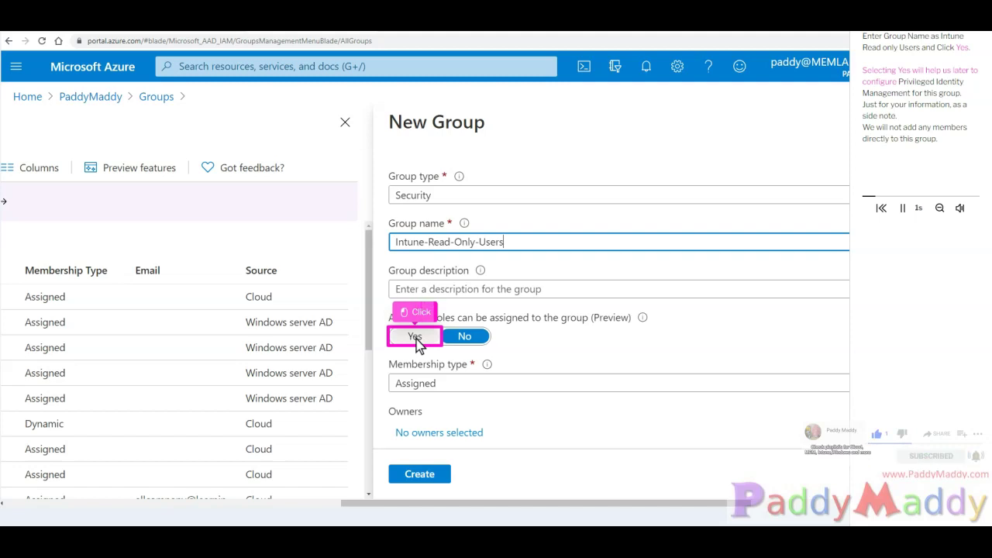
# Create the security group Intune-Read-Only-Users with Azure AD role assignment allowed, and enable privileged access on it.
pyautogui.click(417, 340)
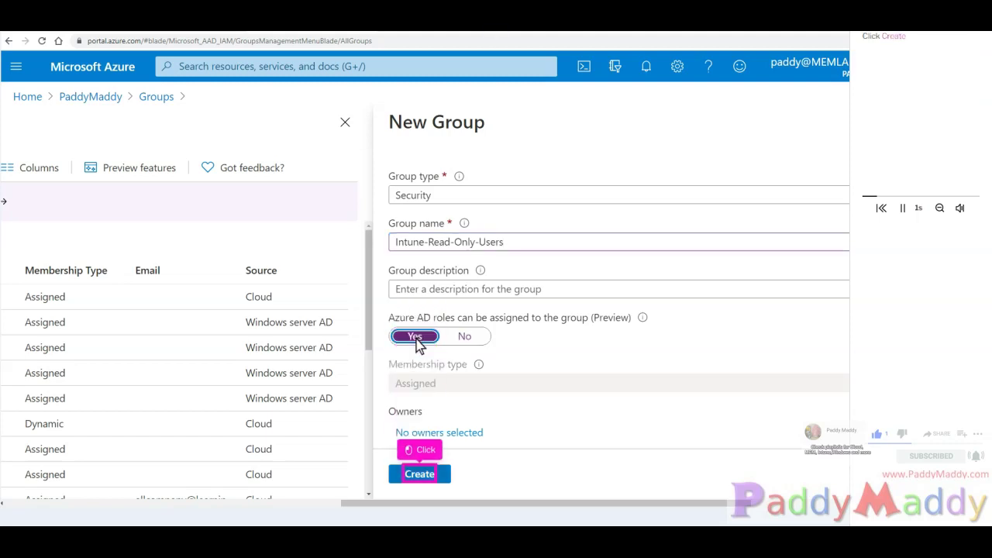
pyautogui.click(420, 474)
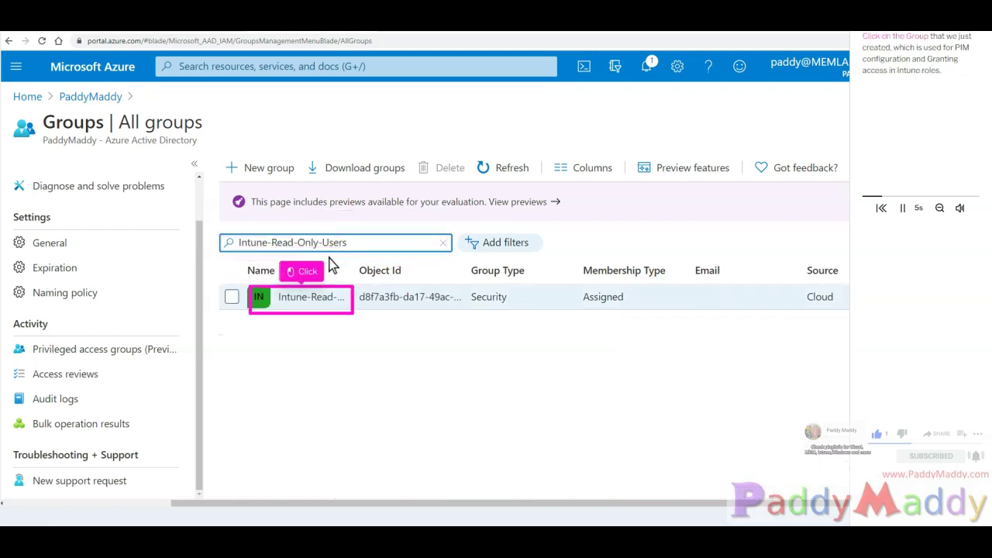
pyautogui.click(305, 306)
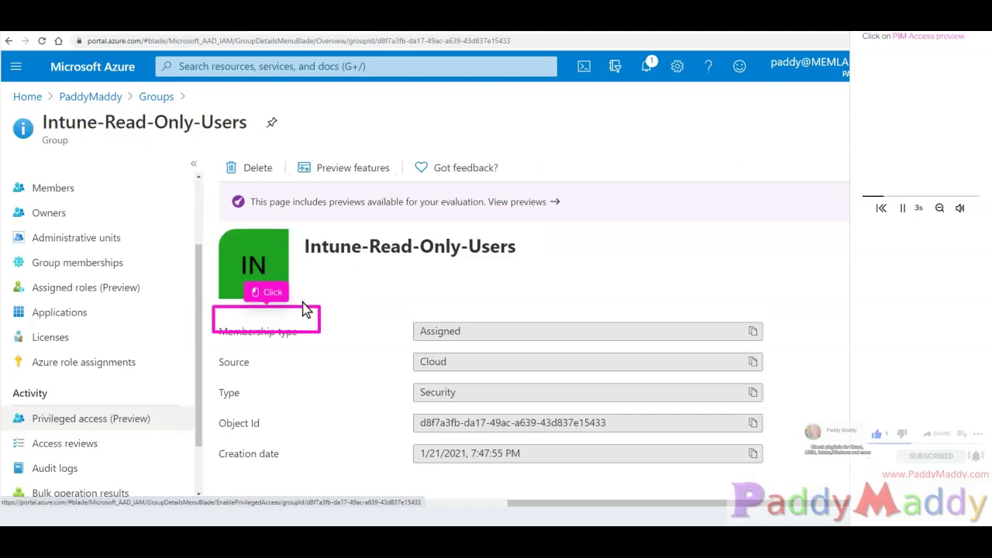
pyautogui.click(109, 418)
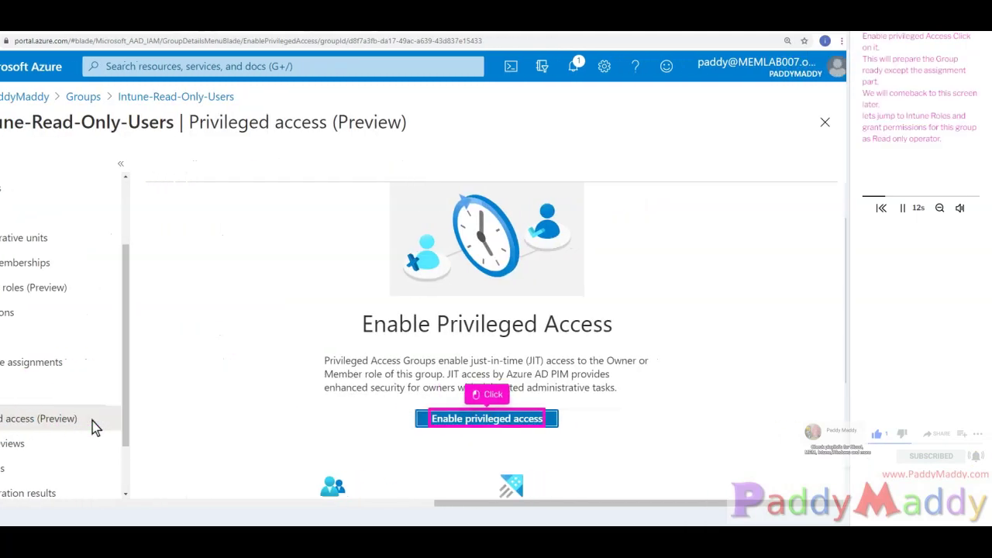
pyautogui.click(489, 418)
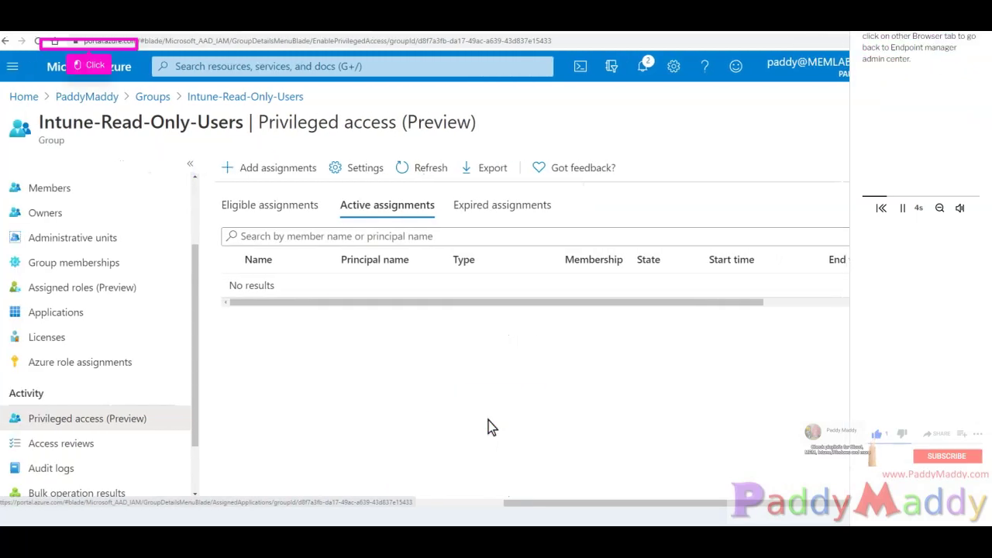
# Switch to Microsoft Endpoint Manager admin center and open the assignments of the Read Only Operator Intune role.
pyautogui.click(68, 33)
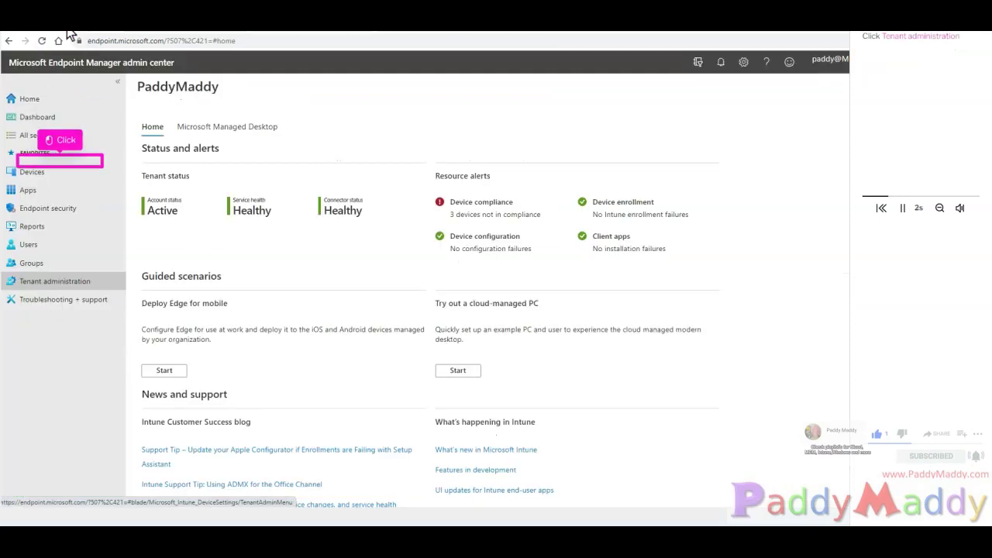
pyautogui.click(55, 283)
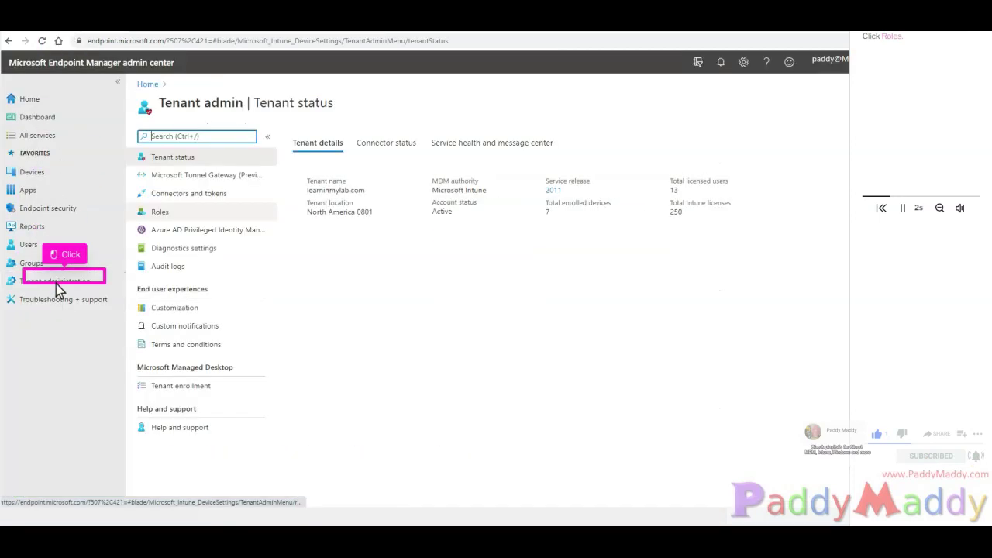
pyautogui.click(203, 220)
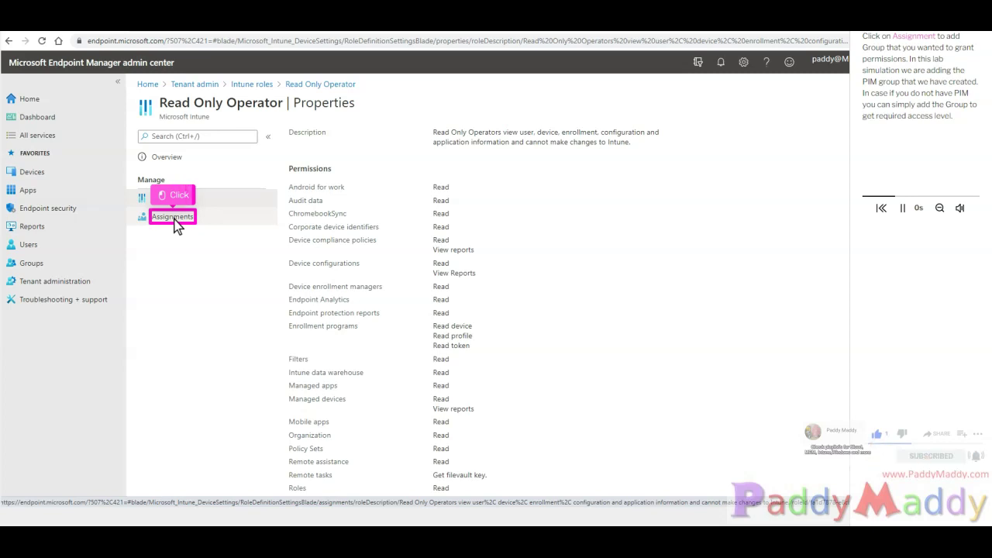
pyautogui.click(174, 218)
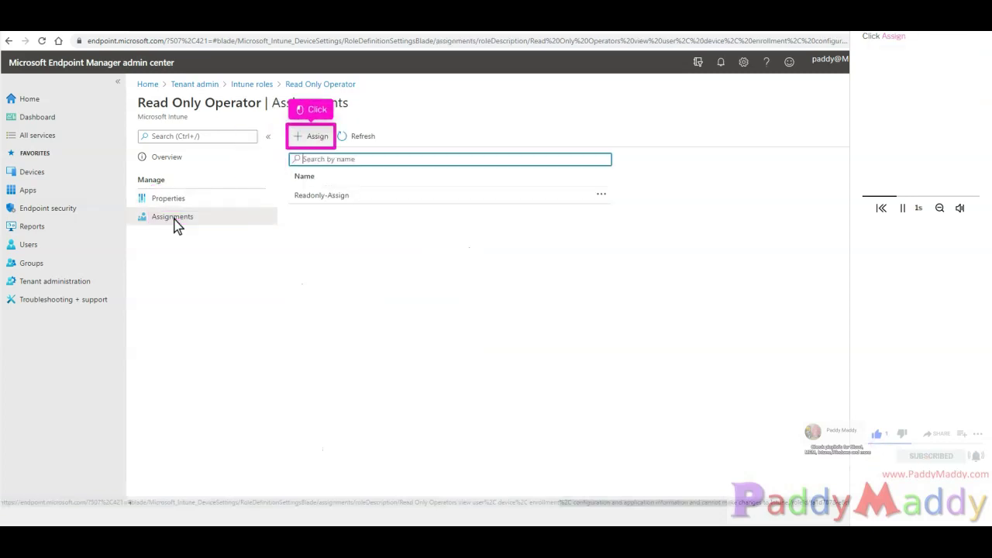
# Create a role assignment named "PIM intune read only Operator" and open the selection of admin groups to include.
pyautogui.click(314, 138)
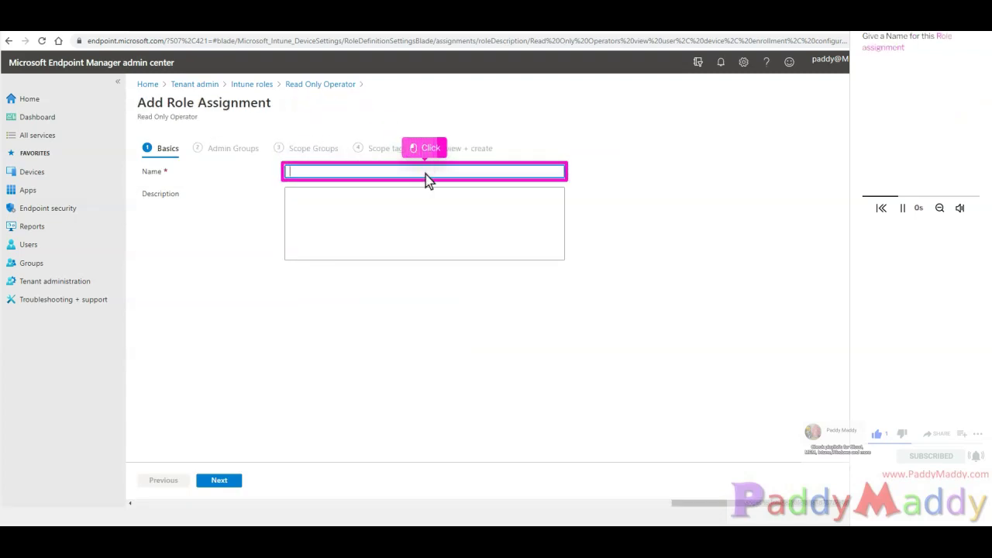
pyautogui.write('PIM intune read only Operator')
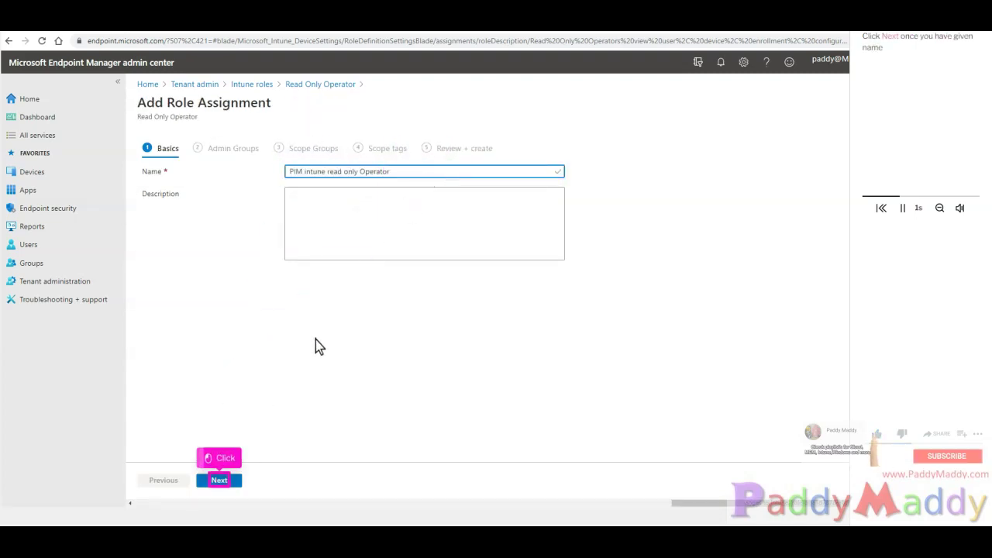
pyautogui.click(220, 480)
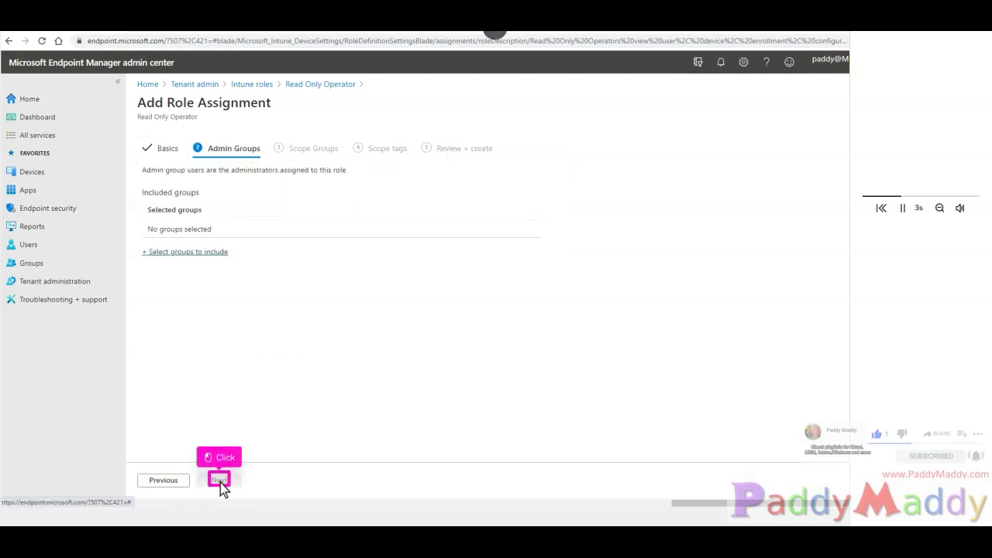
pyautogui.click(186, 251)
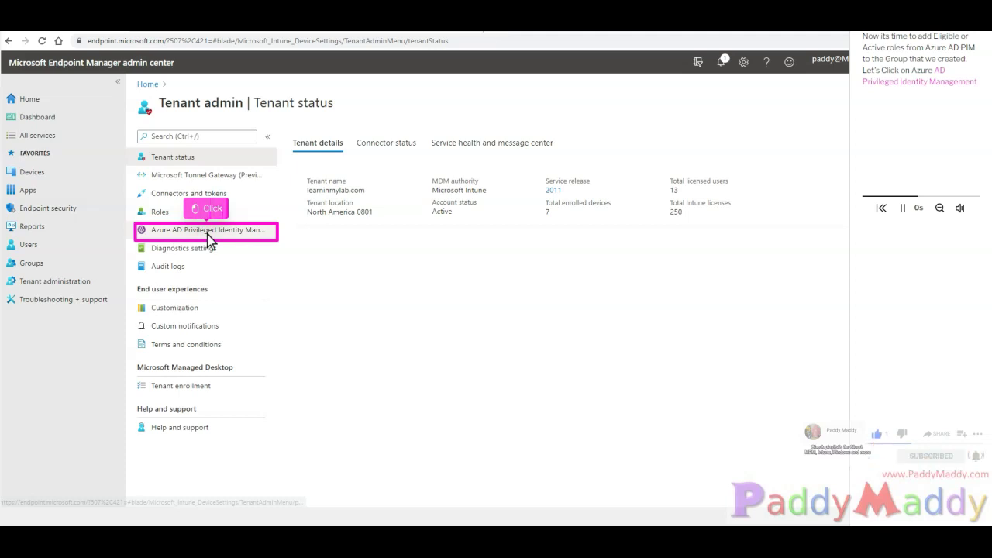
# Open the assignments of the Intune-Read-Only-Users privileged access group in Azure AD Privileged Identity Management.
pyautogui.click(207, 232)
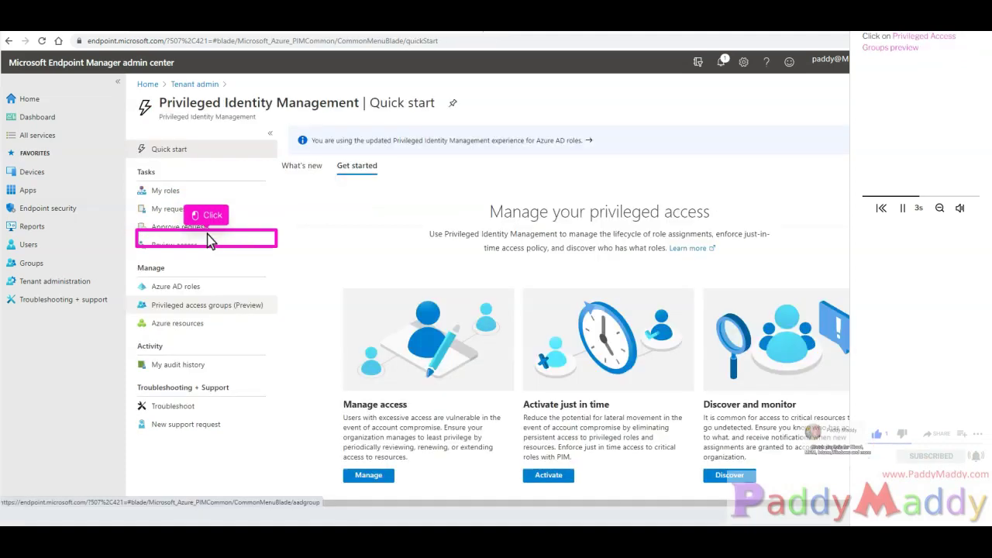
pyautogui.click(207, 305)
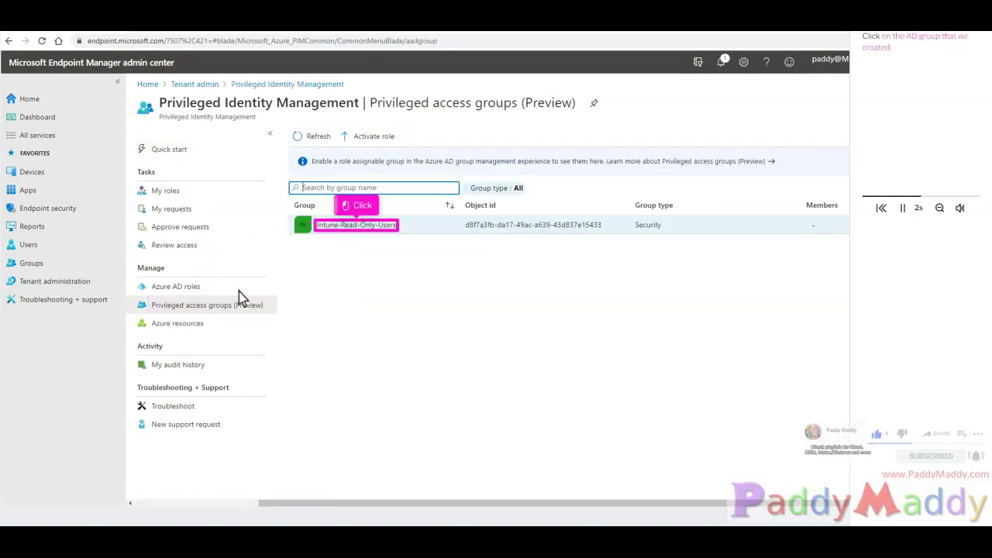
pyautogui.click(357, 226)
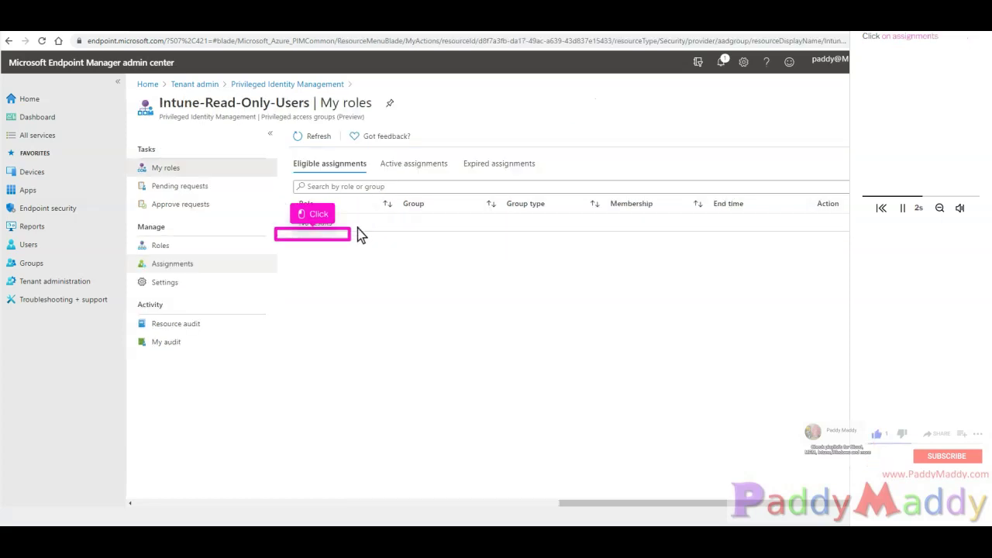
pyautogui.click(172, 264)
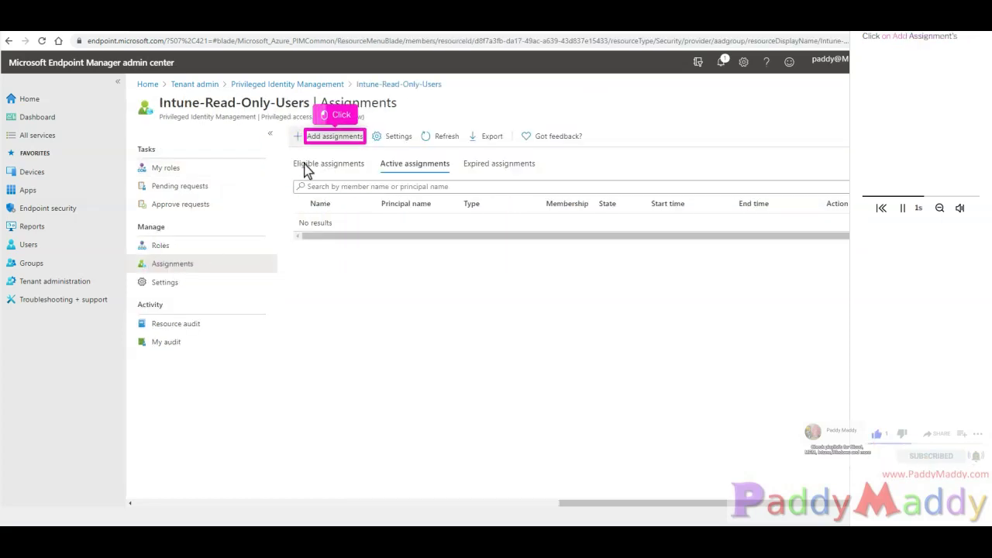
# Add an Eligible assignment with the Member role on Intune-Read-Only-Users for the test user's account.
pyautogui.click(337, 138)
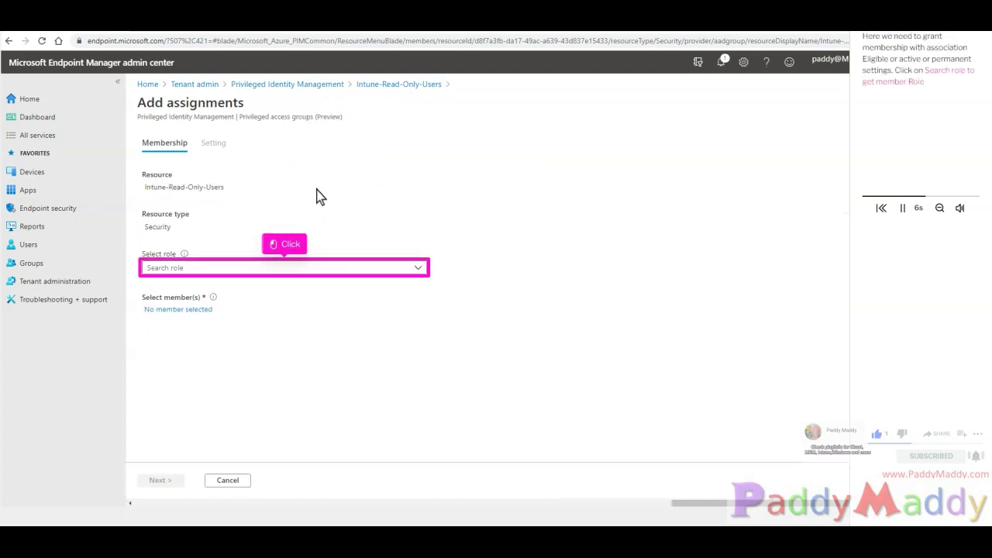
pyautogui.click(285, 269)
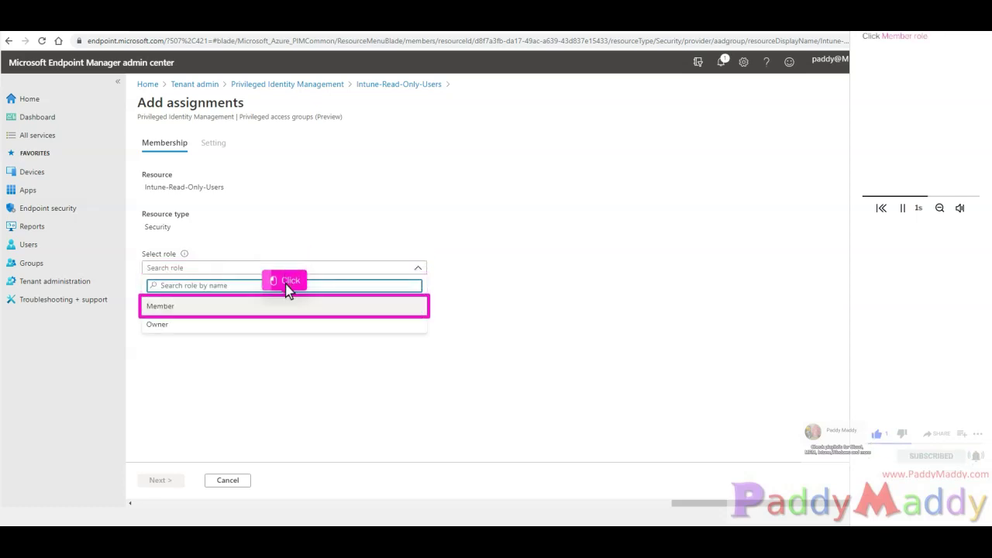
pyautogui.click(285, 308)
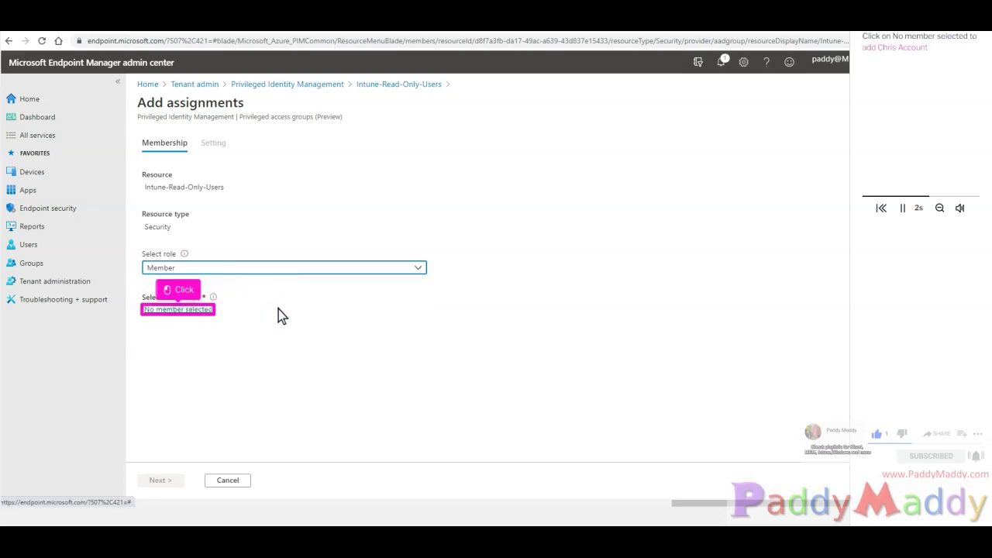
pyautogui.click(179, 309)
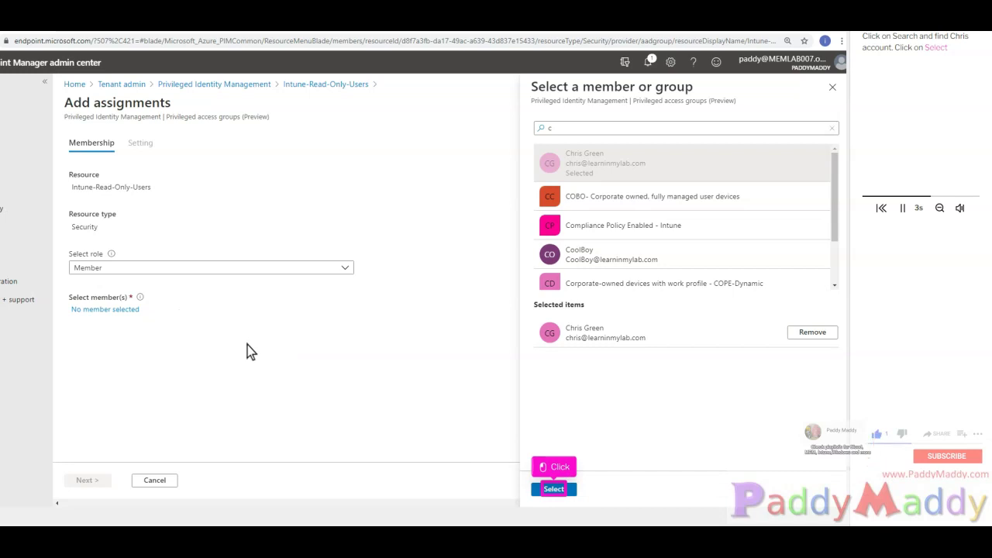
pyautogui.click(555, 491)
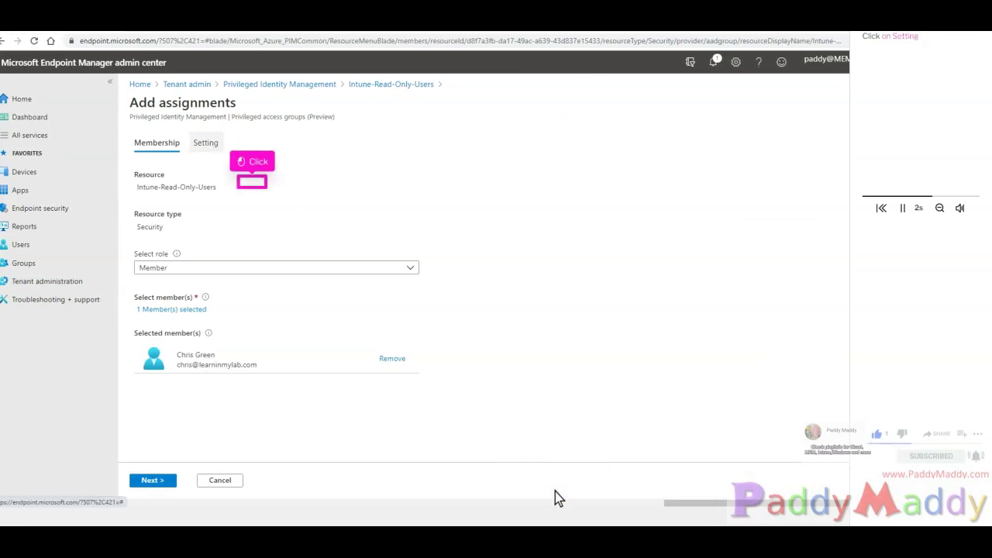
pyautogui.click(214, 144)
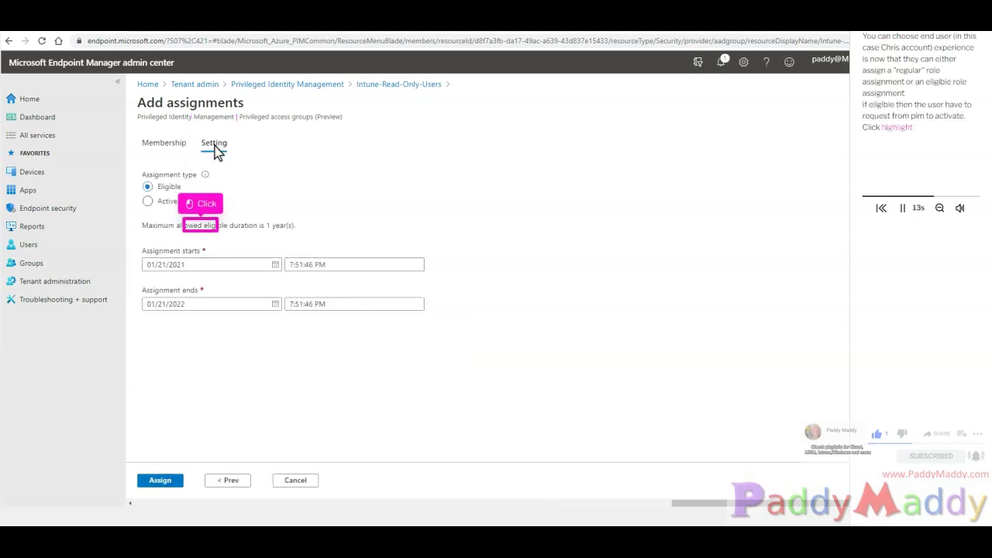
pyautogui.click(160, 480)
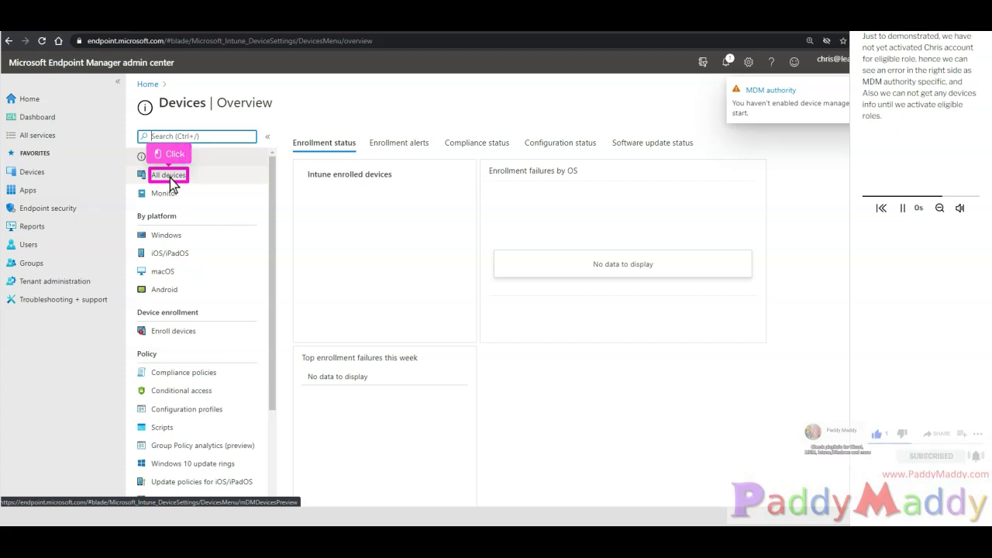
# Check the list of all devices as the test user before the eligible role is activated.
pyautogui.click(170, 178)
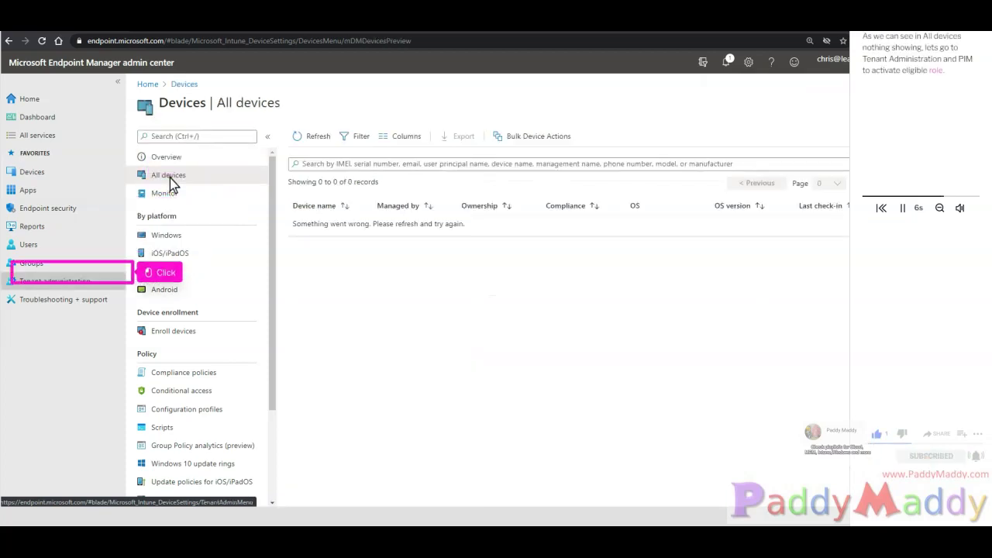
# Activate the test user's eligible Member role for the Intune-Read-Only-Users privileged access group.
pyautogui.click(66, 283)
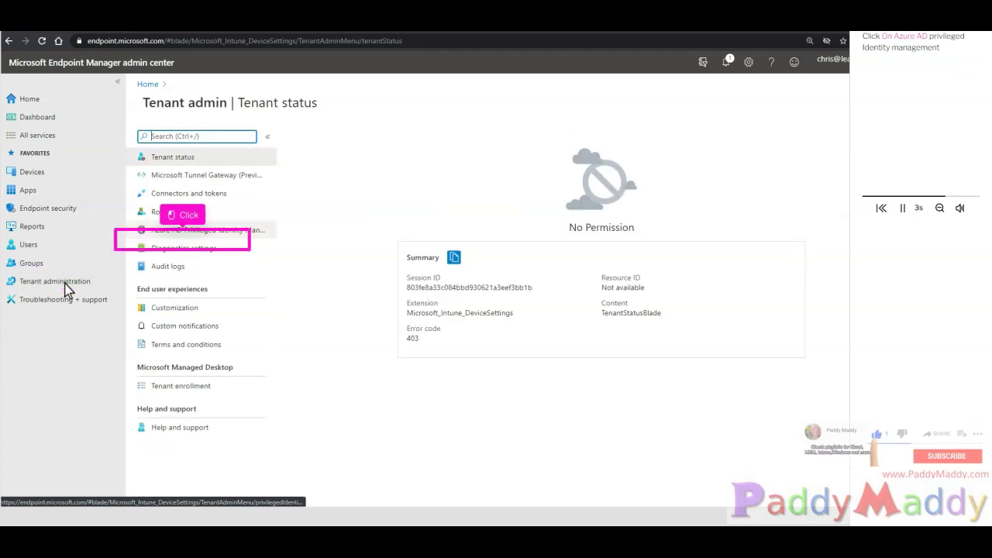
pyautogui.click(204, 235)
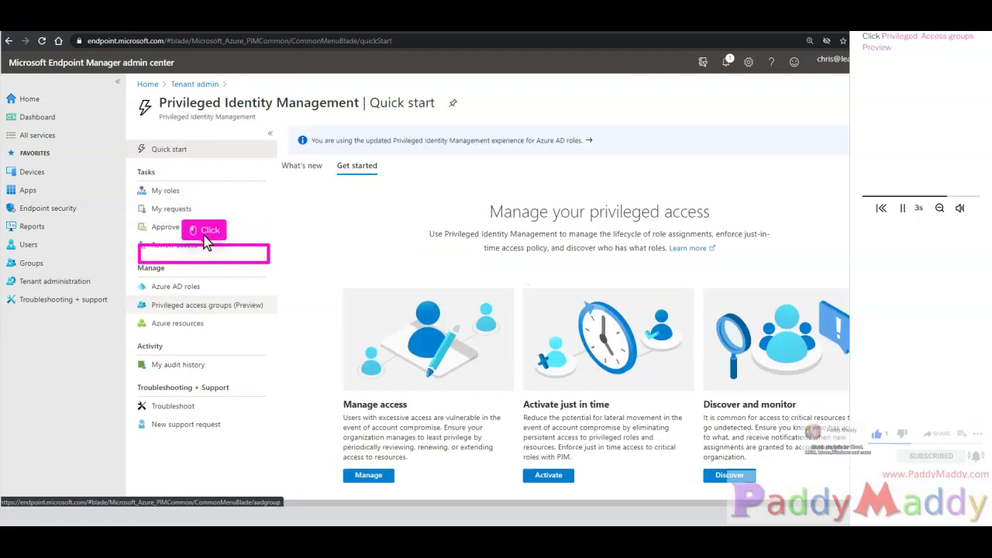
pyautogui.click(211, 307)
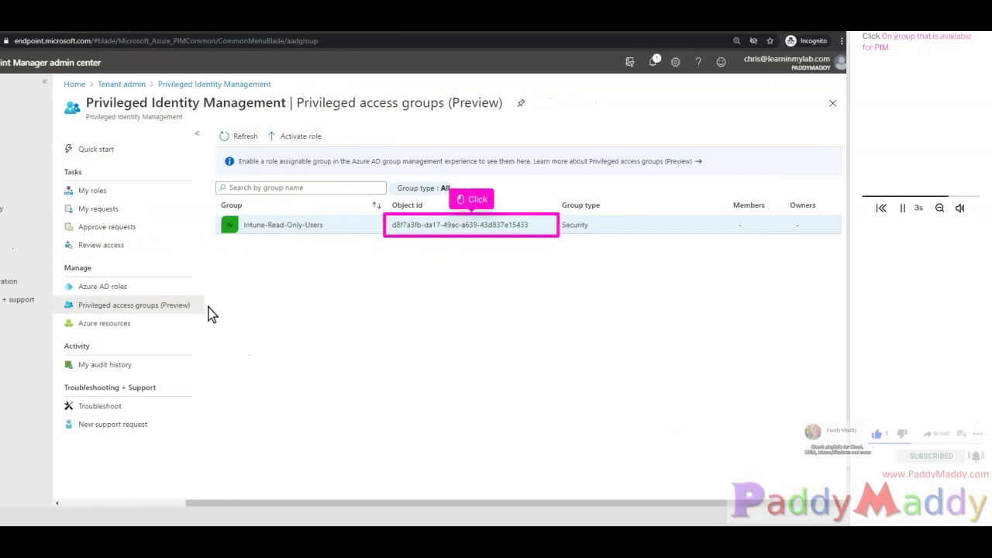
pyautogui.click(473, 229)
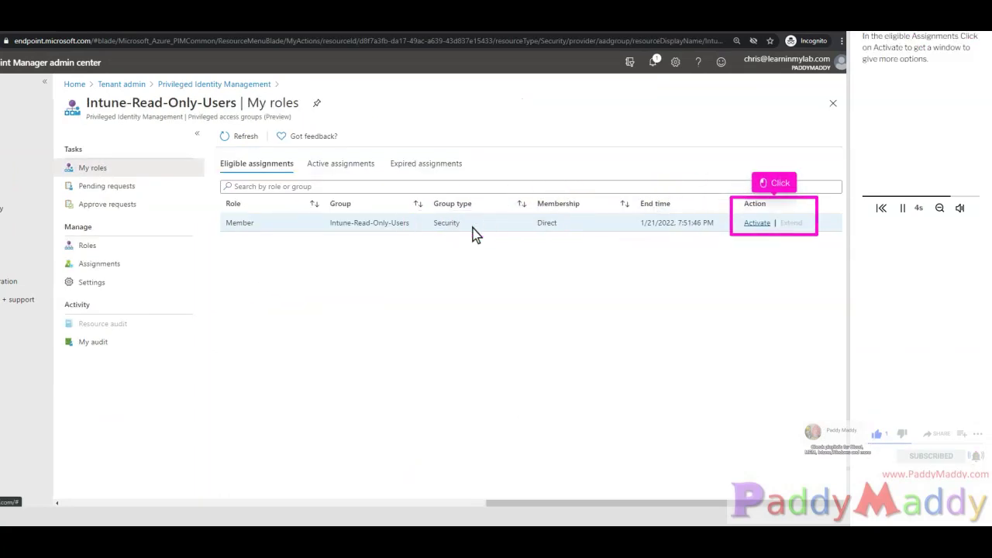
pyautogui.click(775, 221)
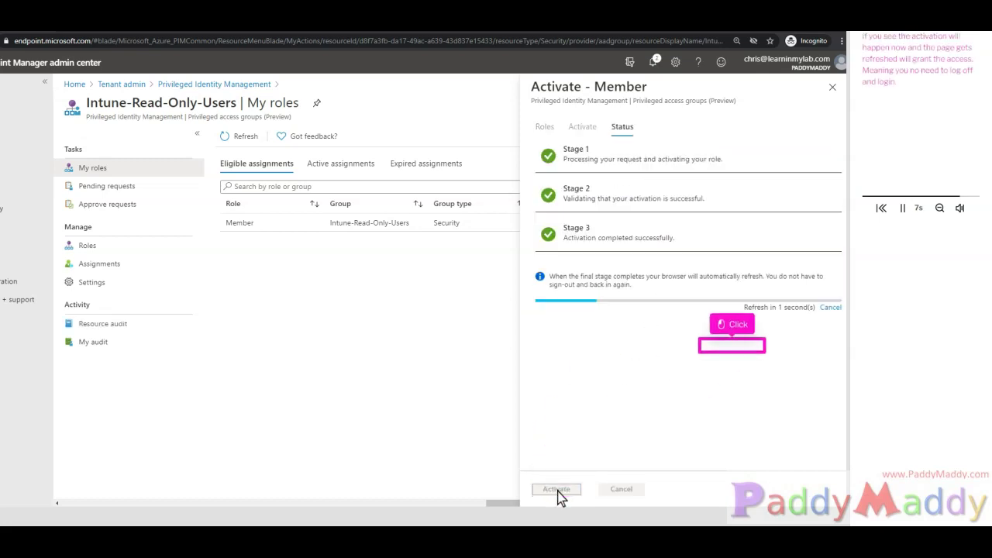
pyautogui.click(781, 307)
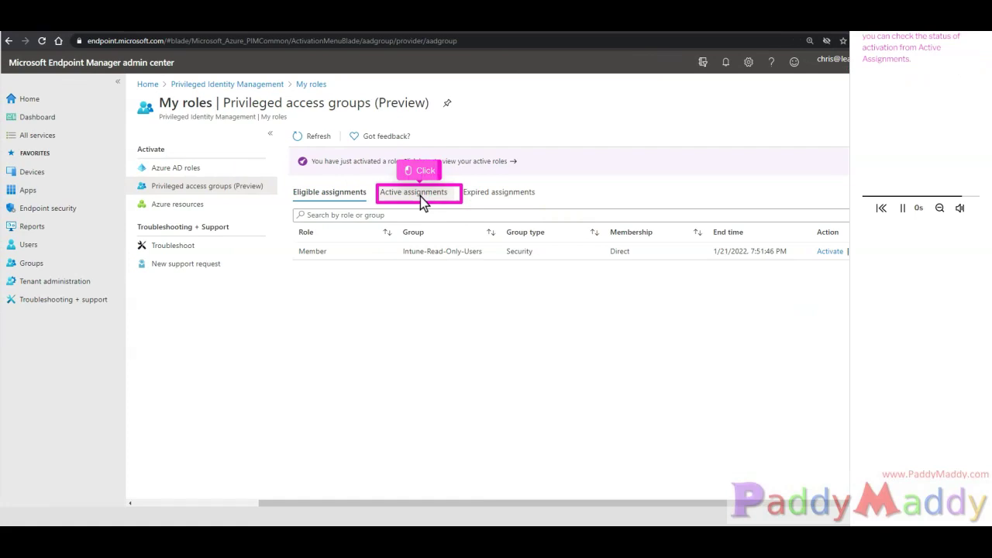
# Check the end time of the active Member assignment and view the list of all devices.
pyautogui.click(420, 196)
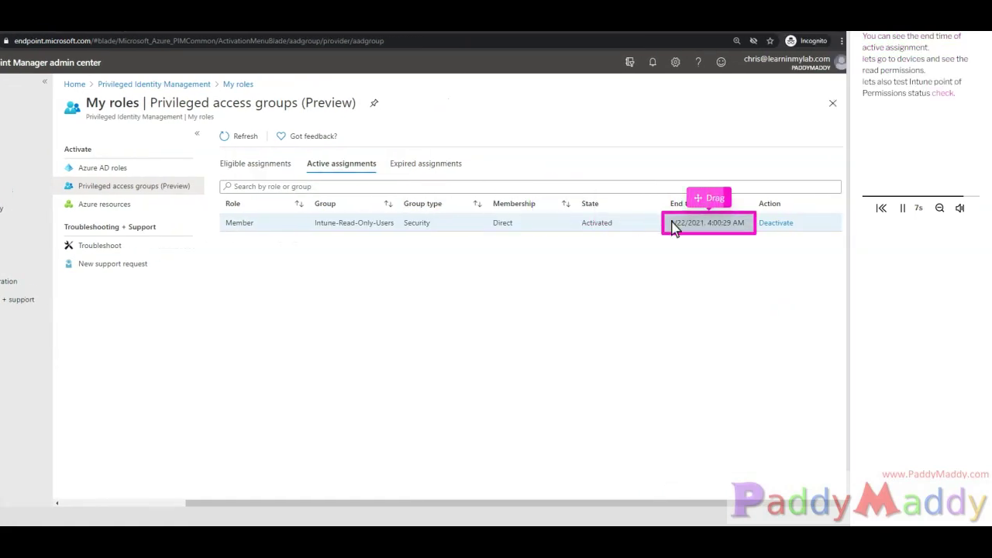
pyautogui.moveTo(710, 226); pyautogui.dragTo(35, 180)
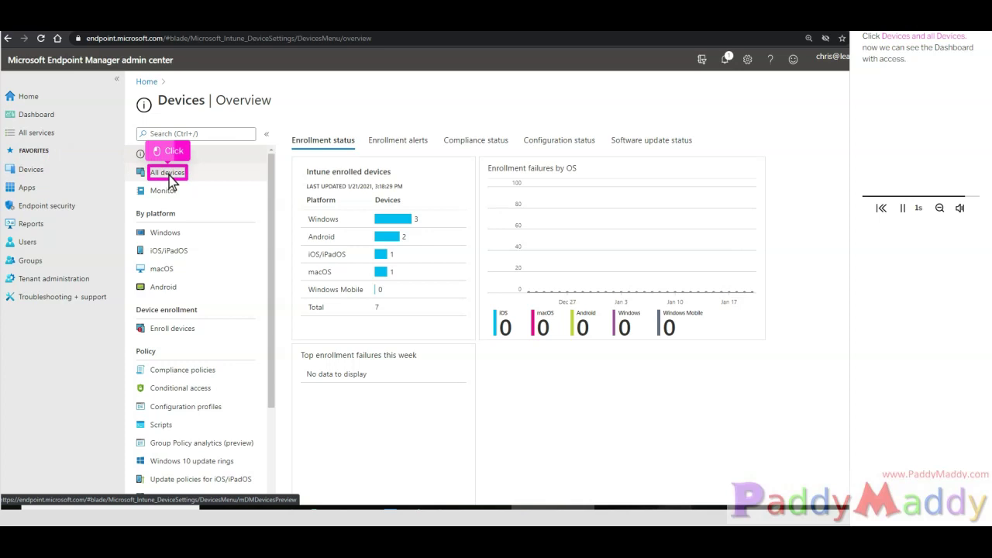
pyautogui.click(167, 172)
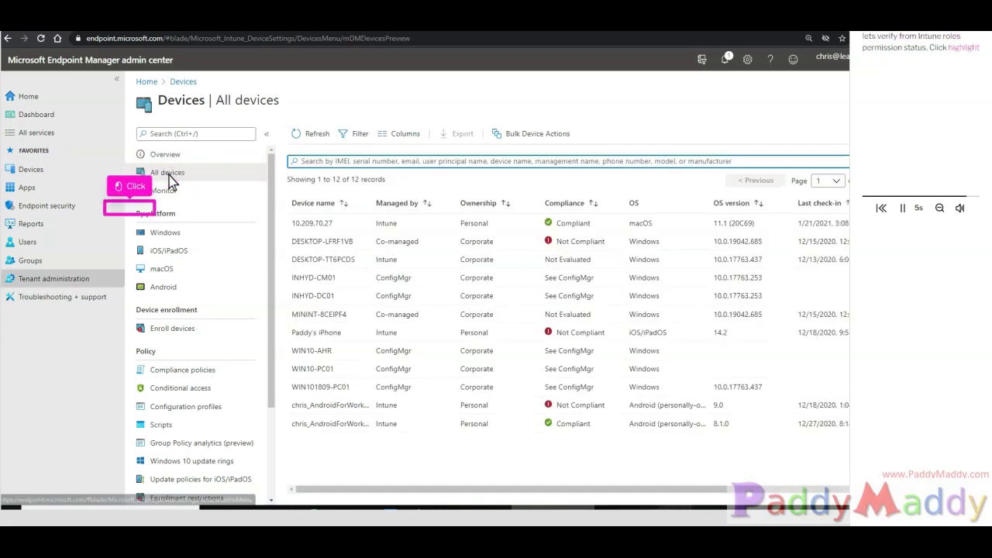
# Review the test user's own granted permissions under the tenant's Intune roles.
pyautogui.click(56, 281)
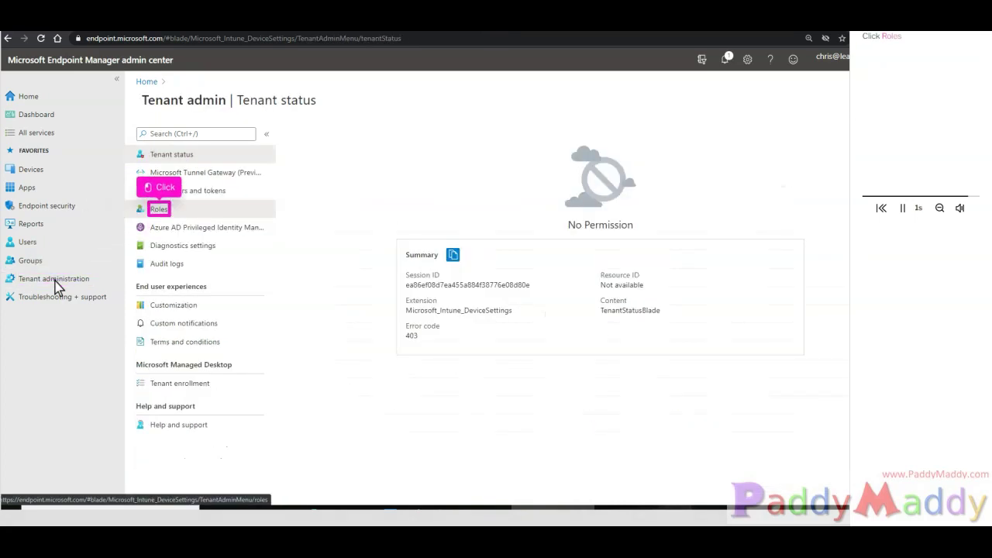
pyautogui.click(159, 209)
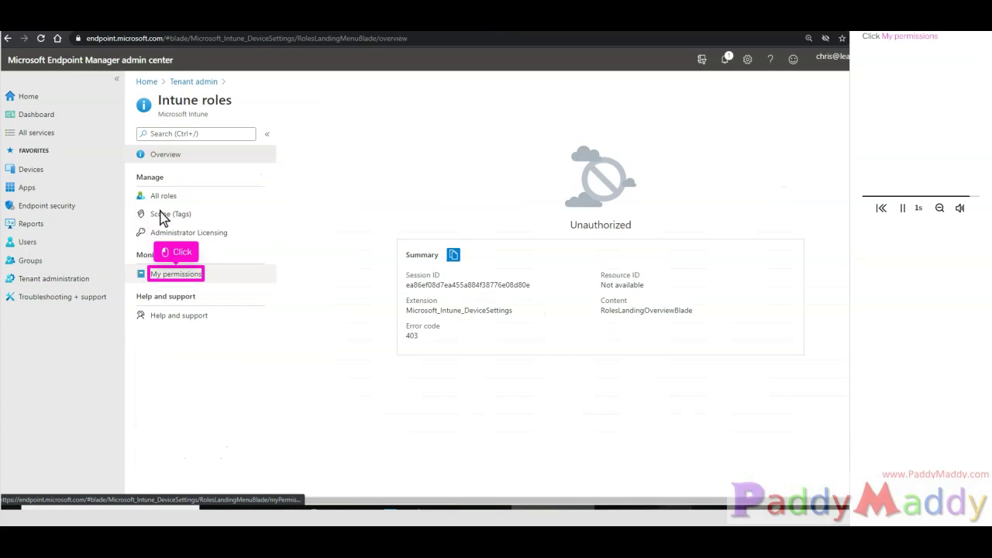
pyautogui.click(176, 275)
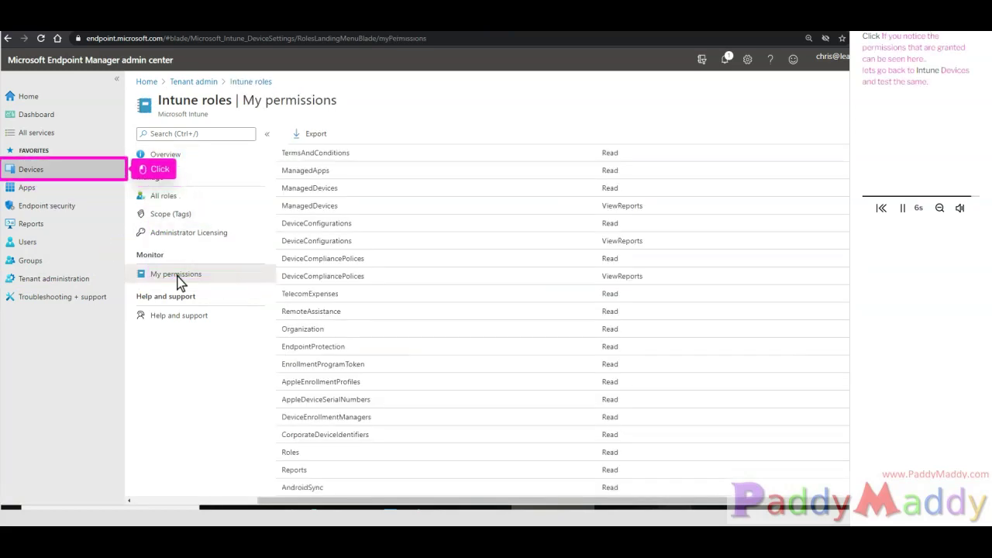
# Open the overview of an AndroidForWork device from the list of all devices.
pyautogui.click(65, 172)
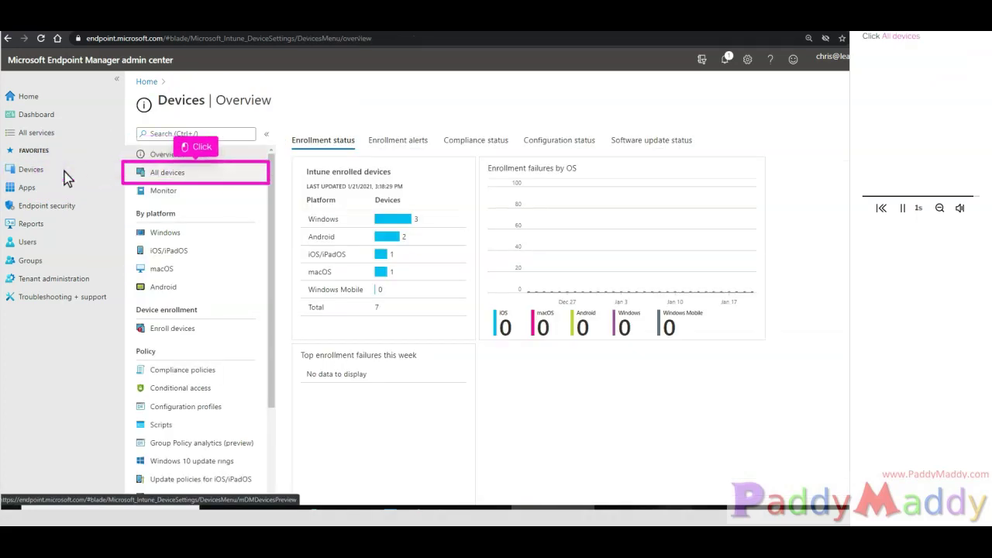
pyautogui.click(197, 175)
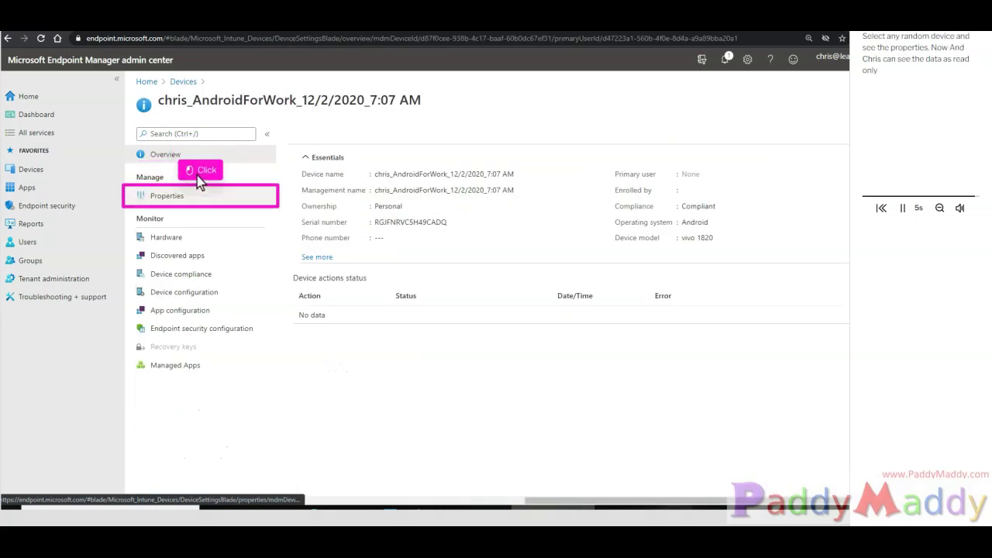